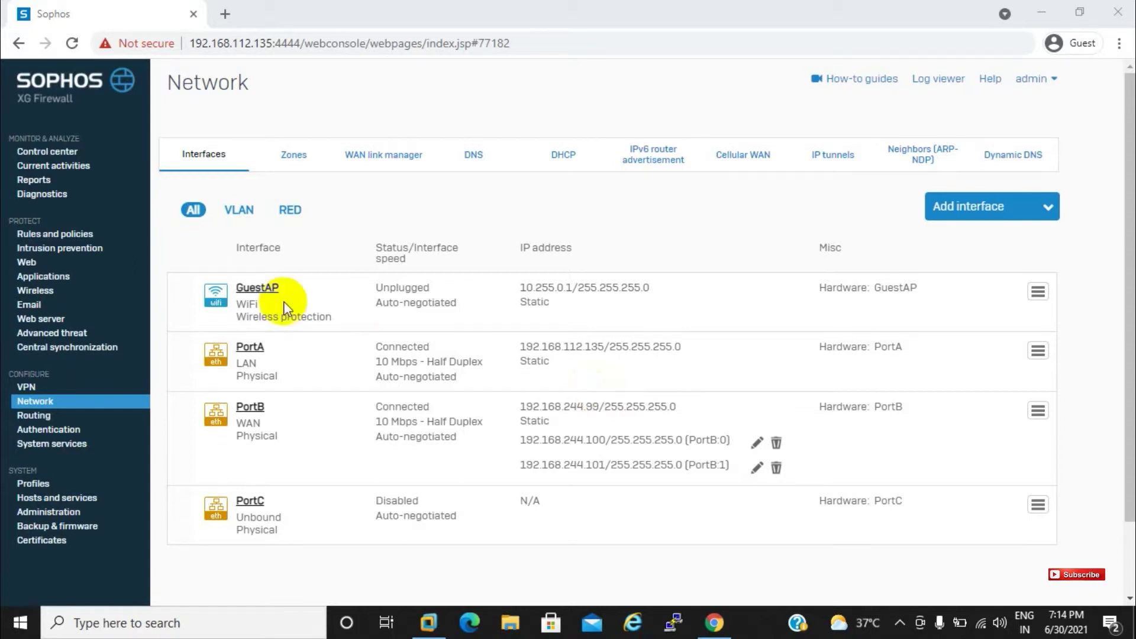
Start a new VLAN interface in the network settings, name it Sales and choose PortA as its interface.
left_click(30, 388)
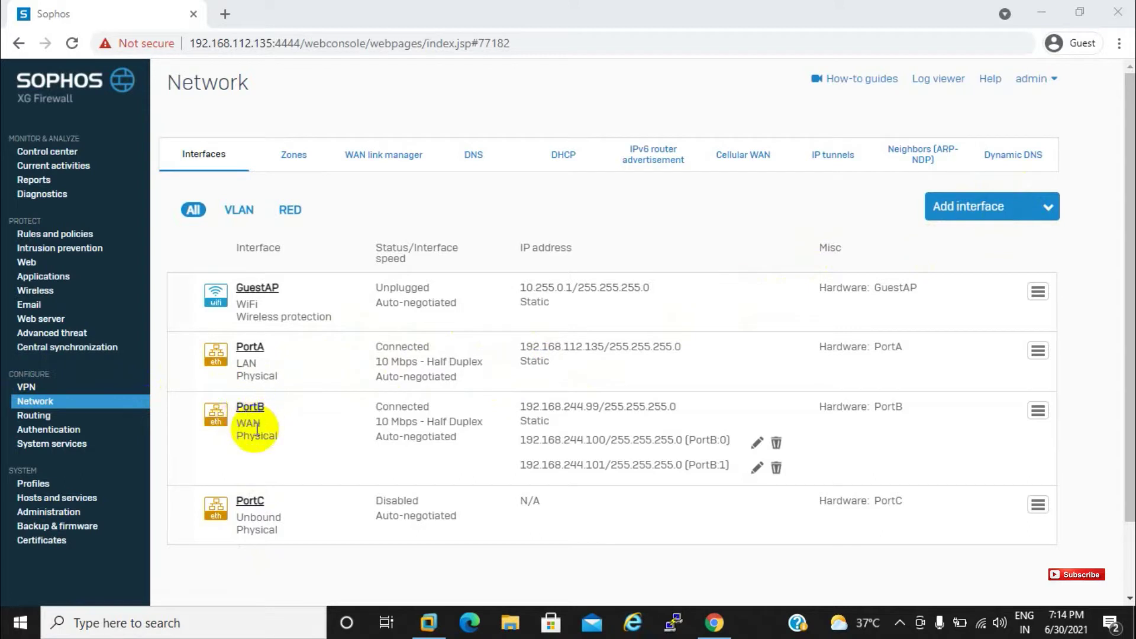
left_click(969, 213)
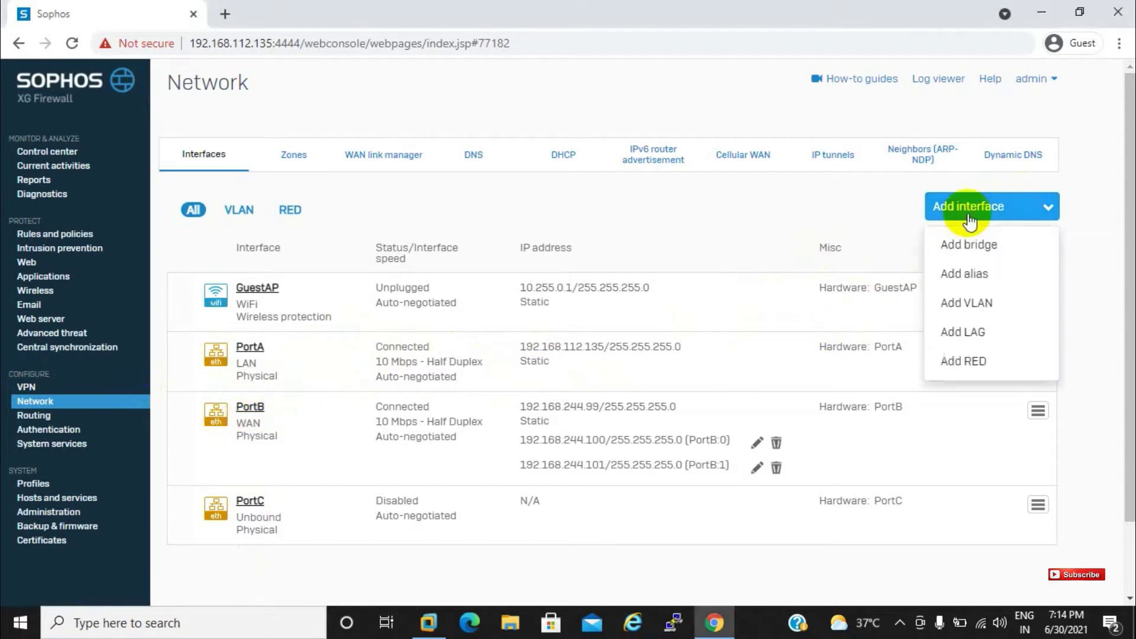
left_click(969, 303)
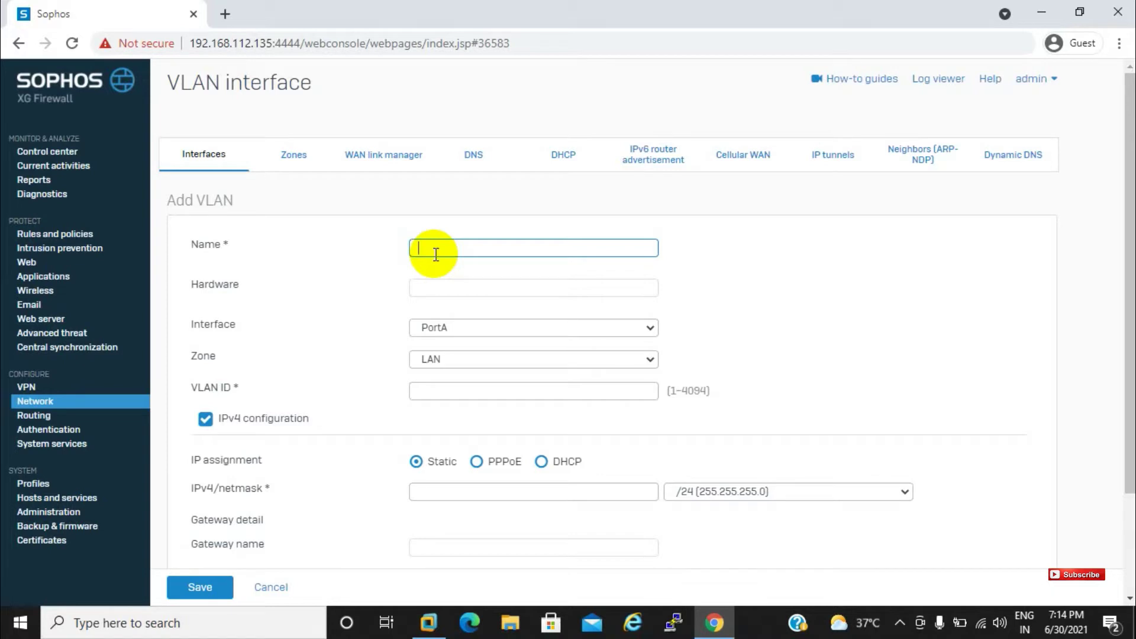
type("Sales")
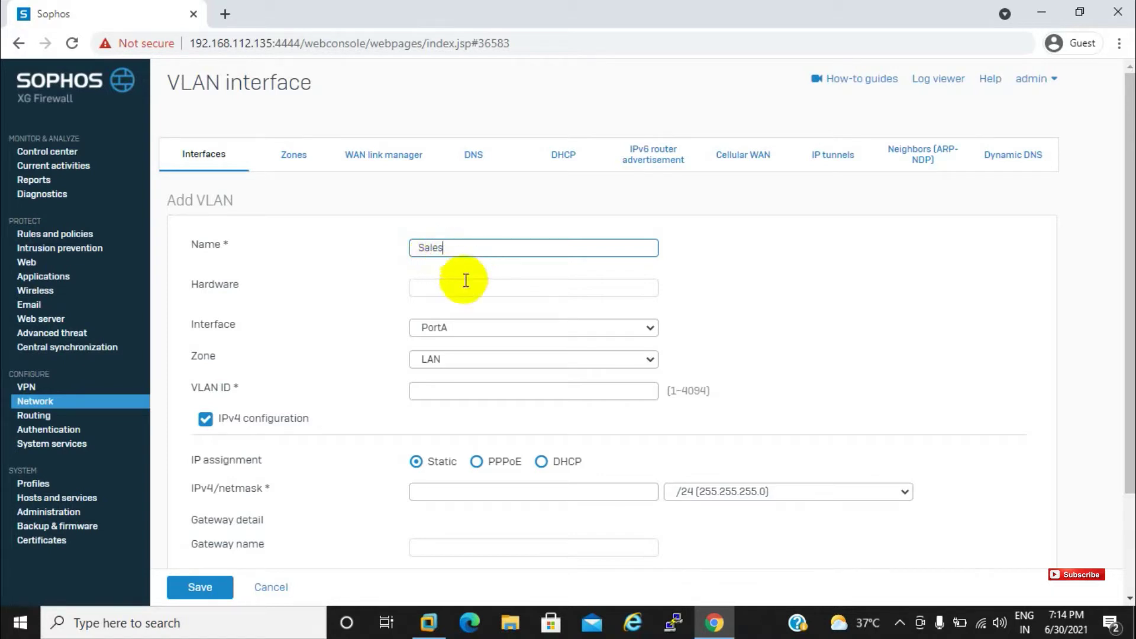
left_click(438, 294)
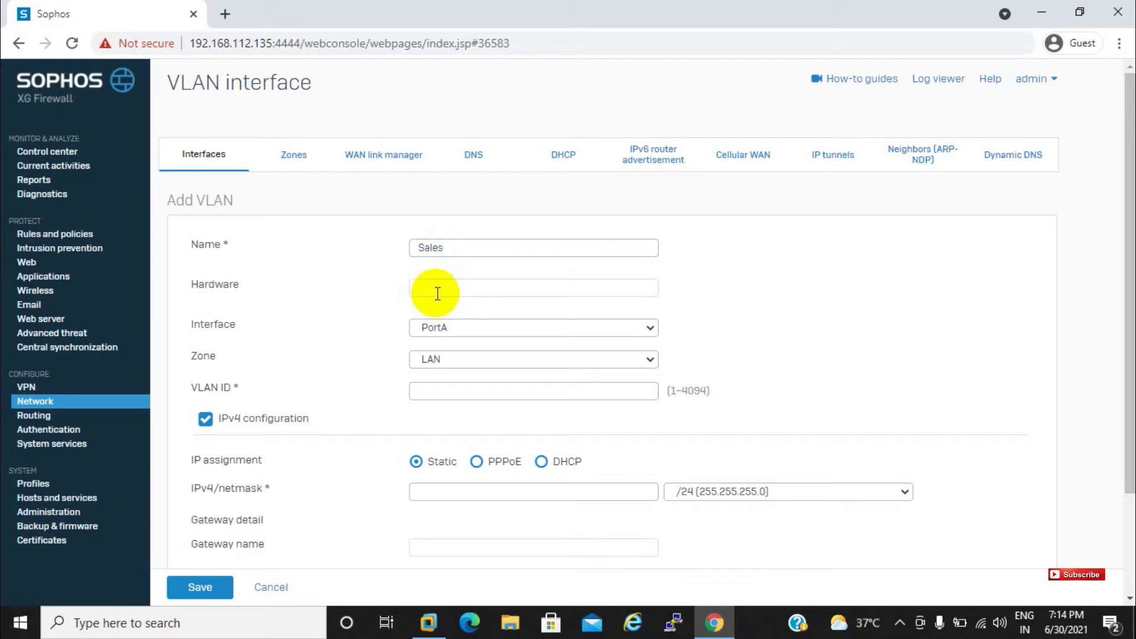
left_click(463, 328)
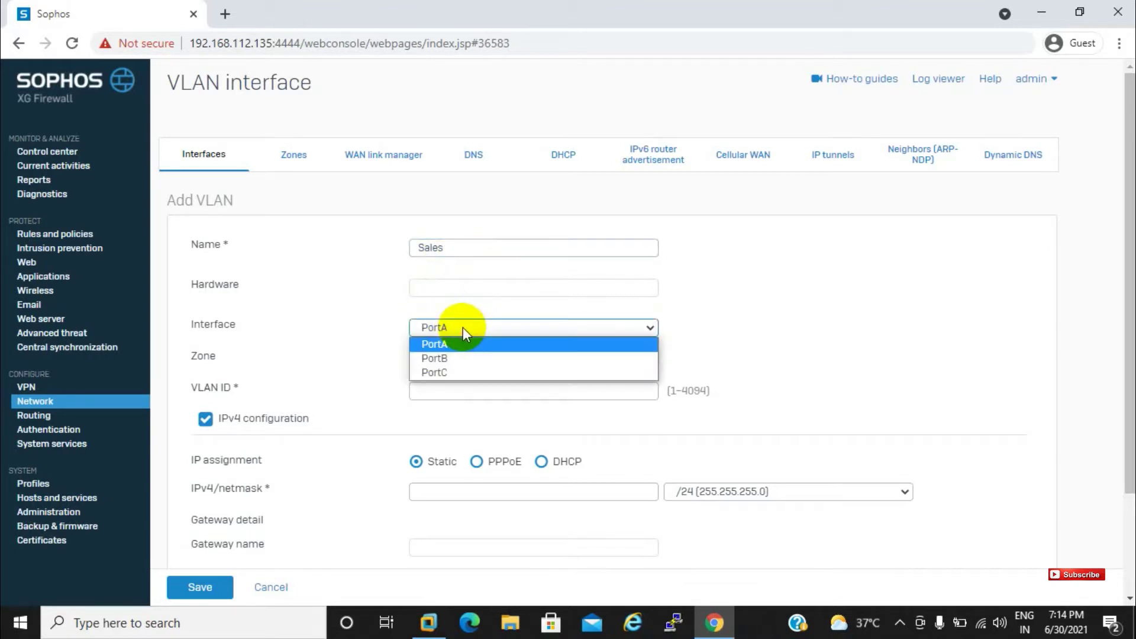
left_click(438, 346)
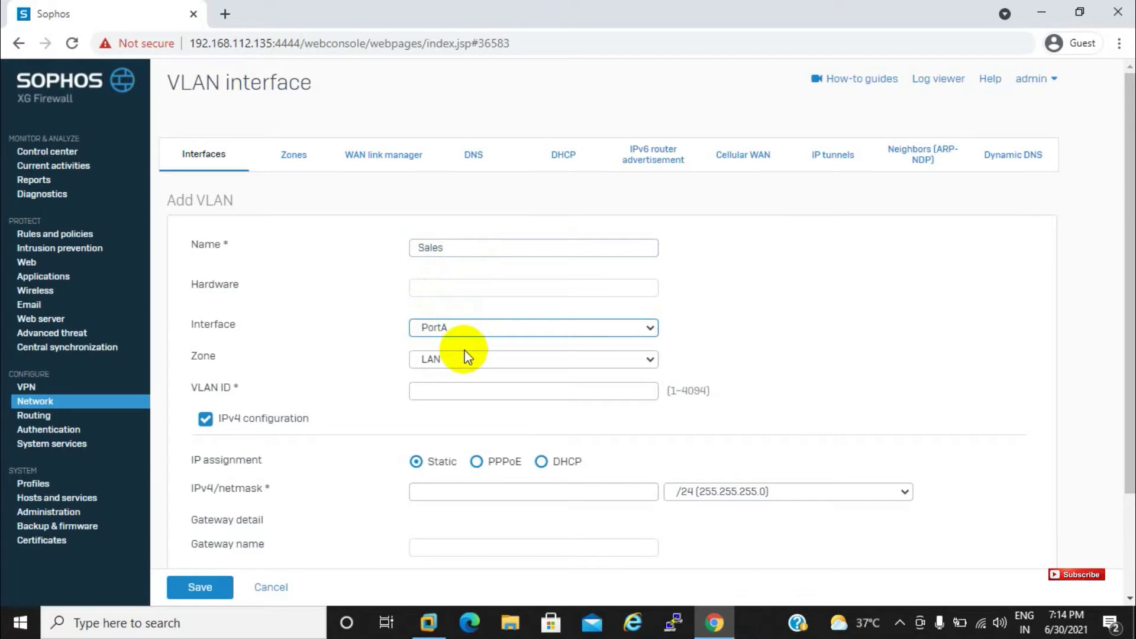
Assign the Sales VLAN to the LAN zone and set its VLAN ID to 101.
left_click(463, 367)
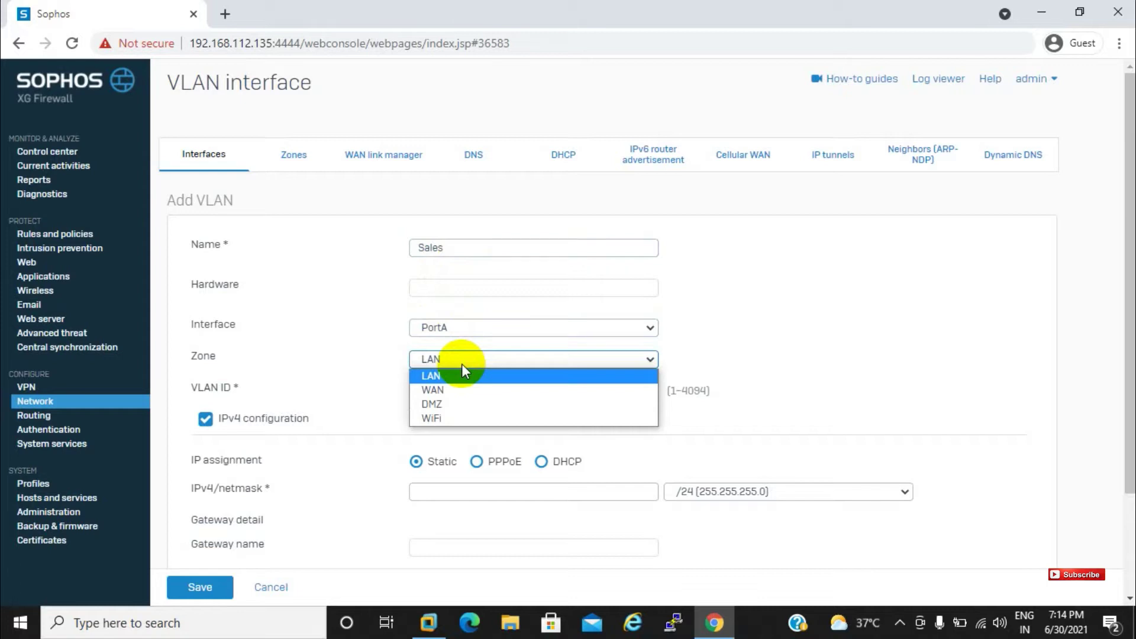
left_click(440, 423)
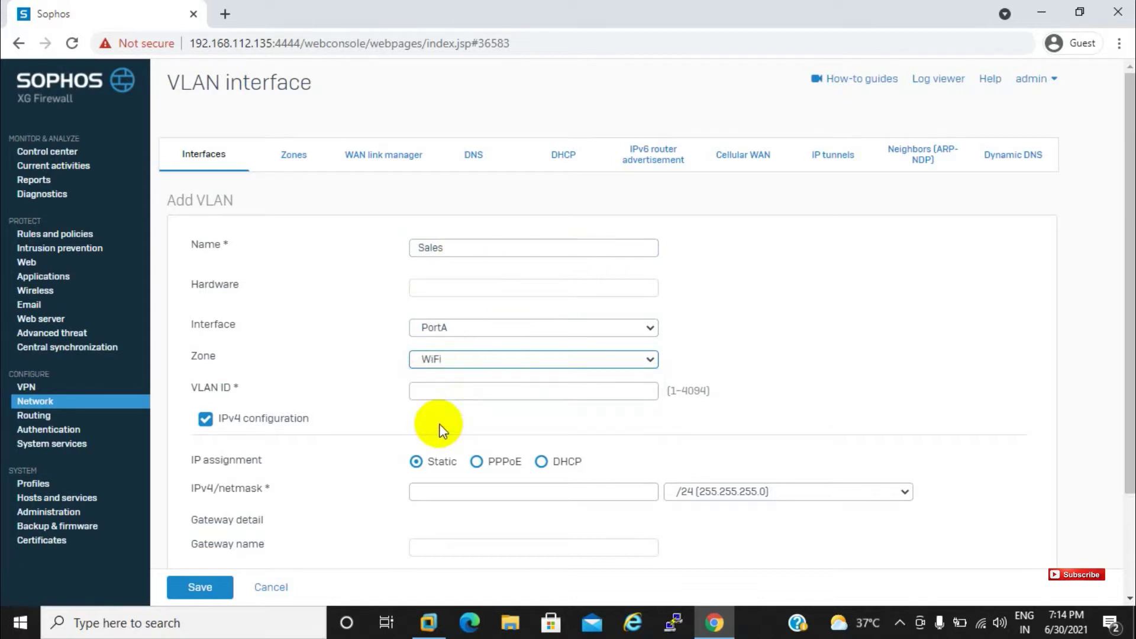
left_click(510, 357)
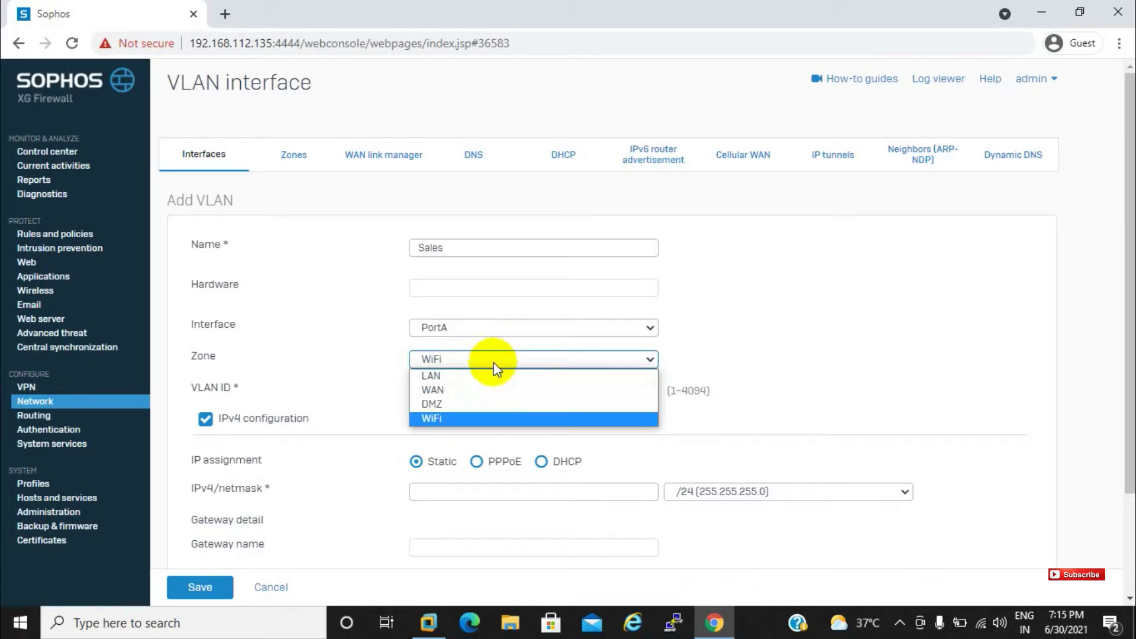
left_click(445, 373)
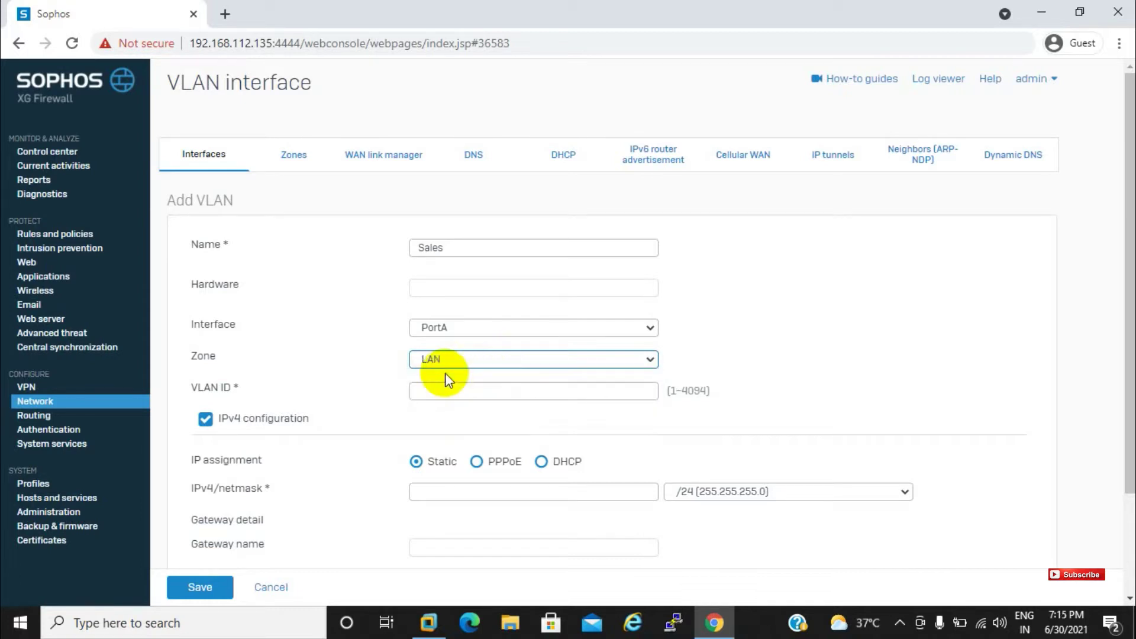
left_click(436, 390)
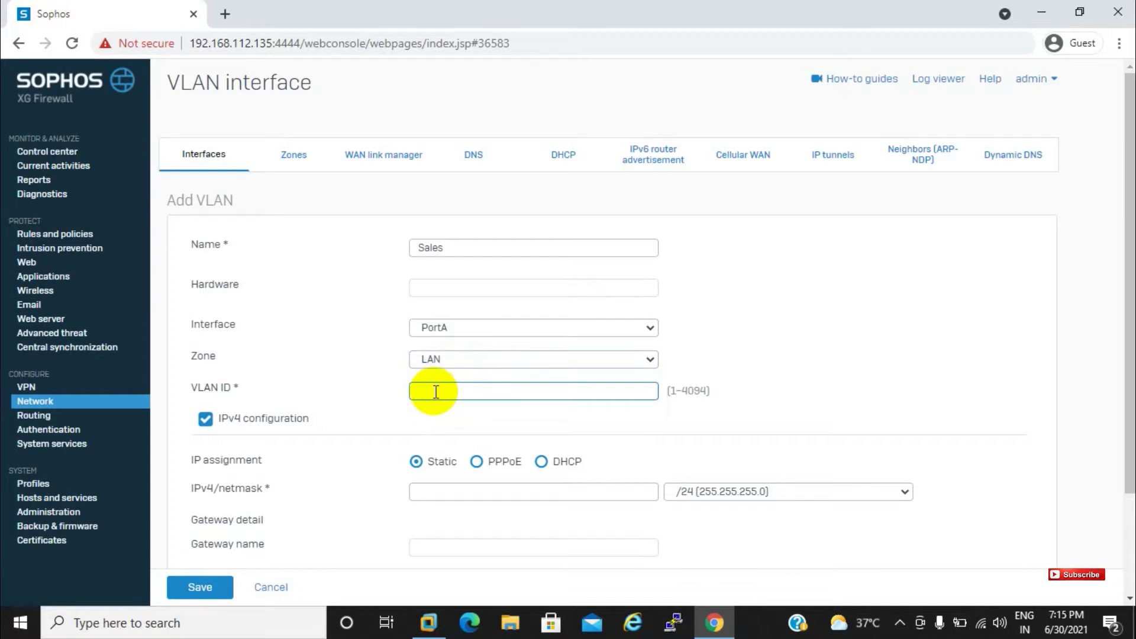
type("100")
type("0")
key("BackSpace")
key("BackSpace")
key("BackSpace")
key("BackSpace")
type("101")
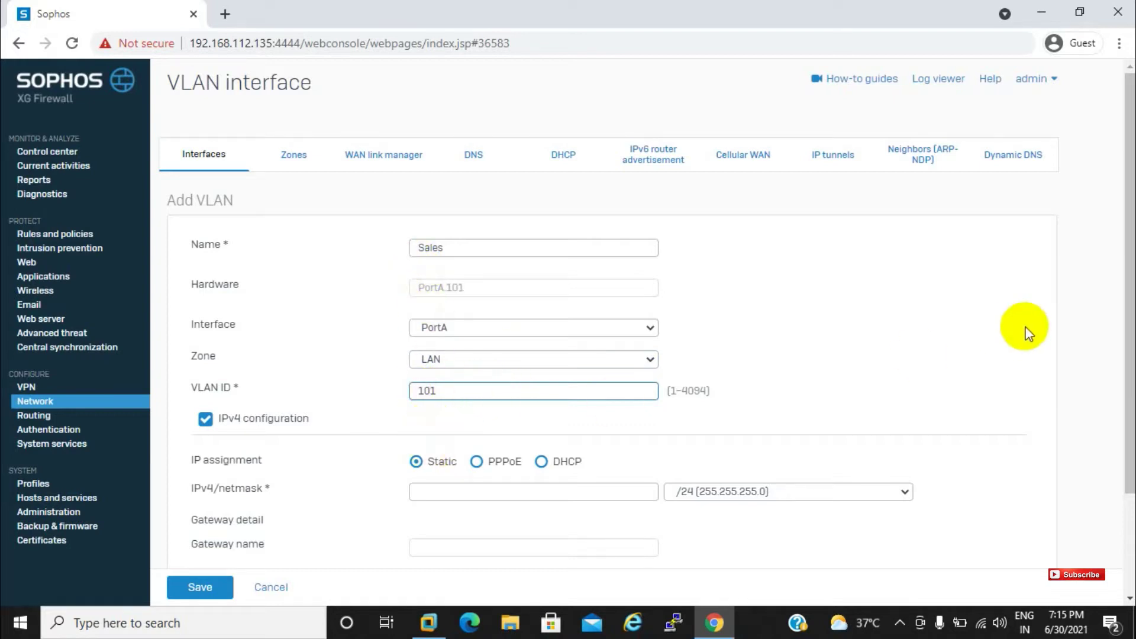
Give the Sales VLAN the static IPv4 address 192.168.5.1 and save the interface.
left_click_drag(1116, 322, 1121, 380)
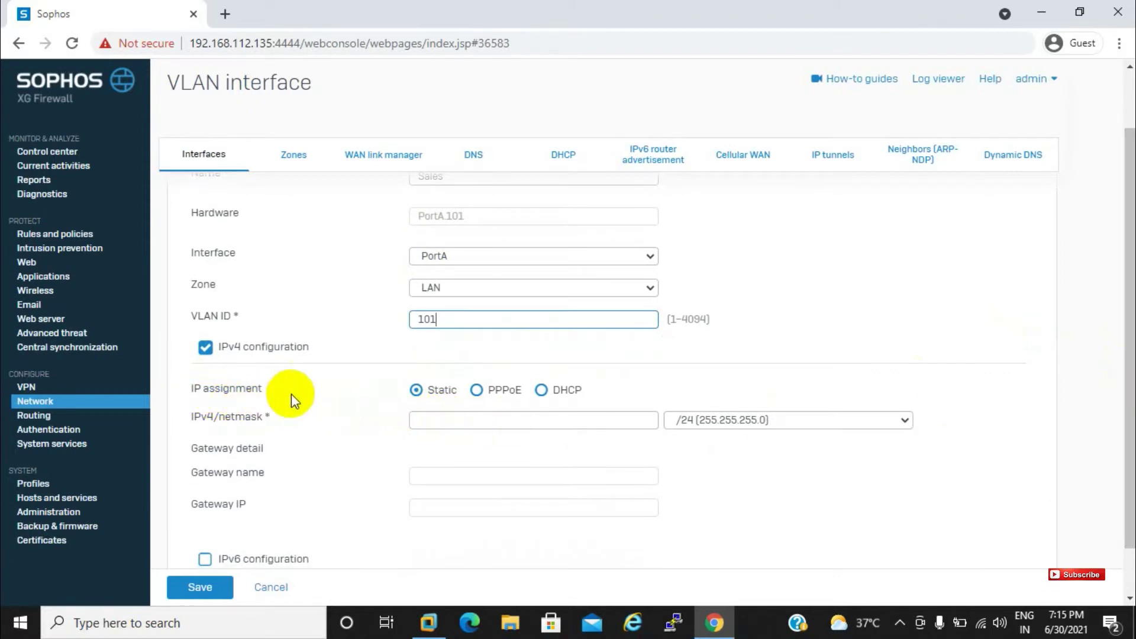
left_click(428, 416)
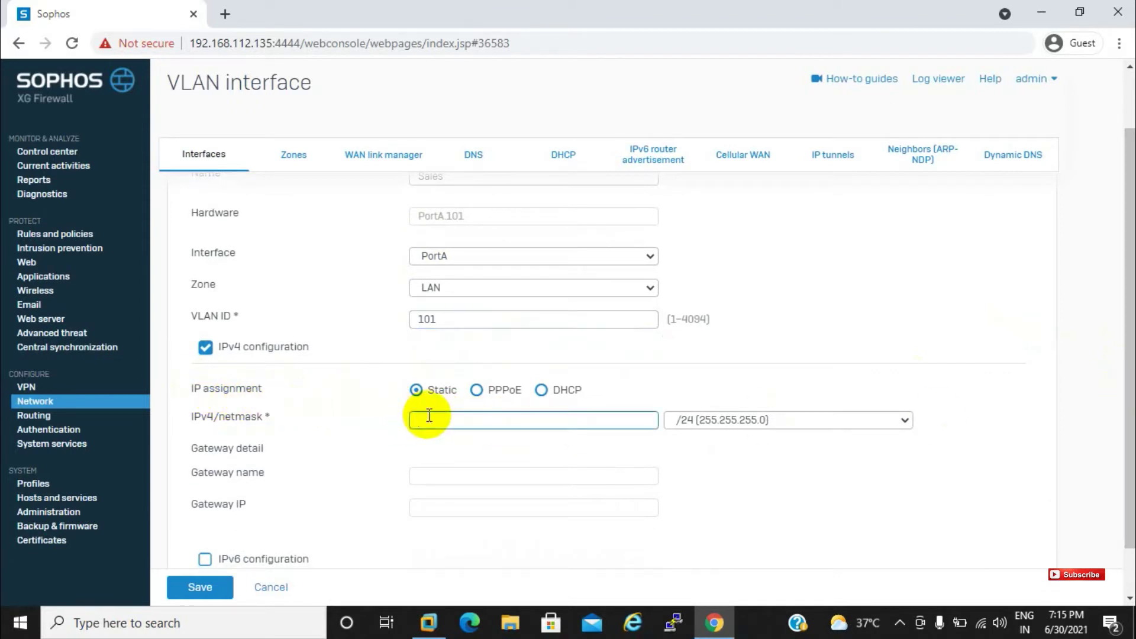
type("192.168.5.1")
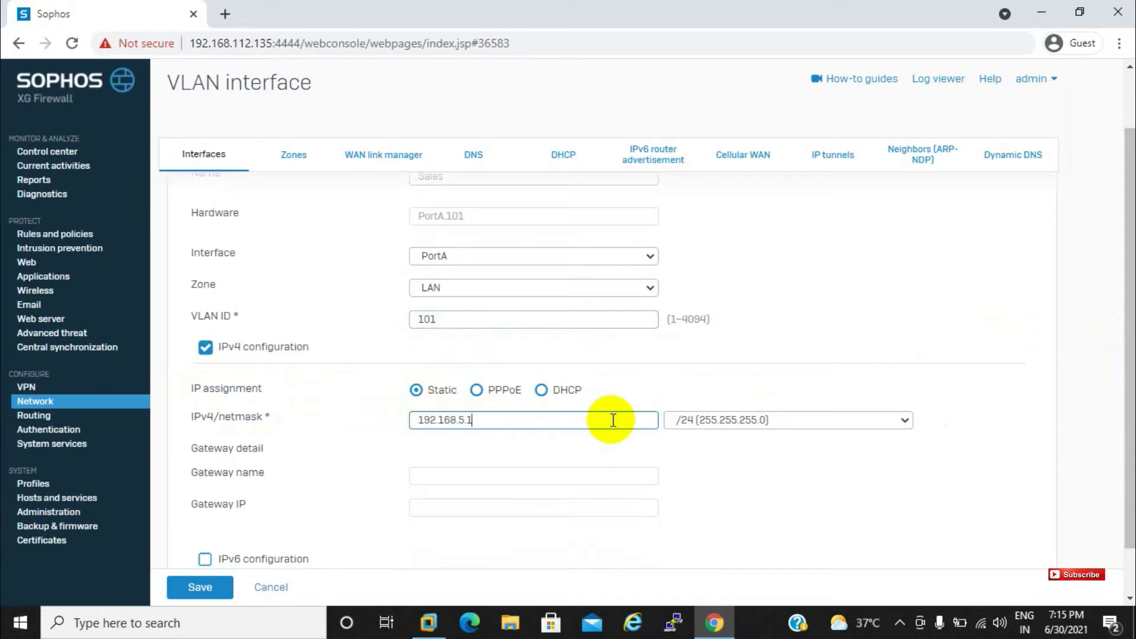
left_click(435, 477)
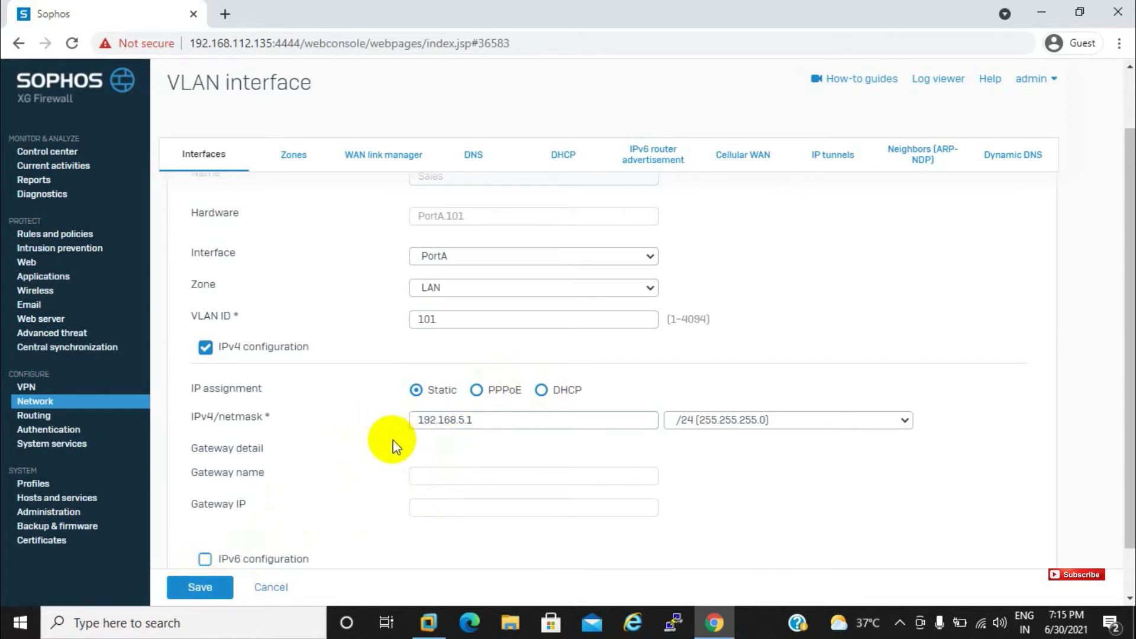
left_click(210, 581)
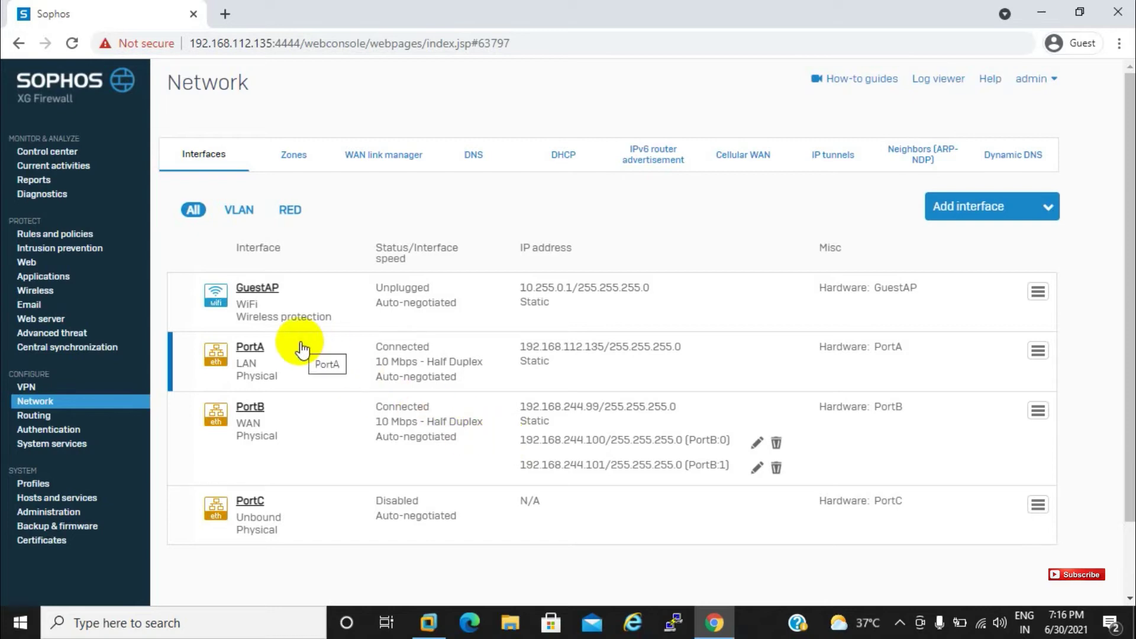
Check PortA's general settings, leave them without saving, and view the port's hardware details.
left_click(246, 350)
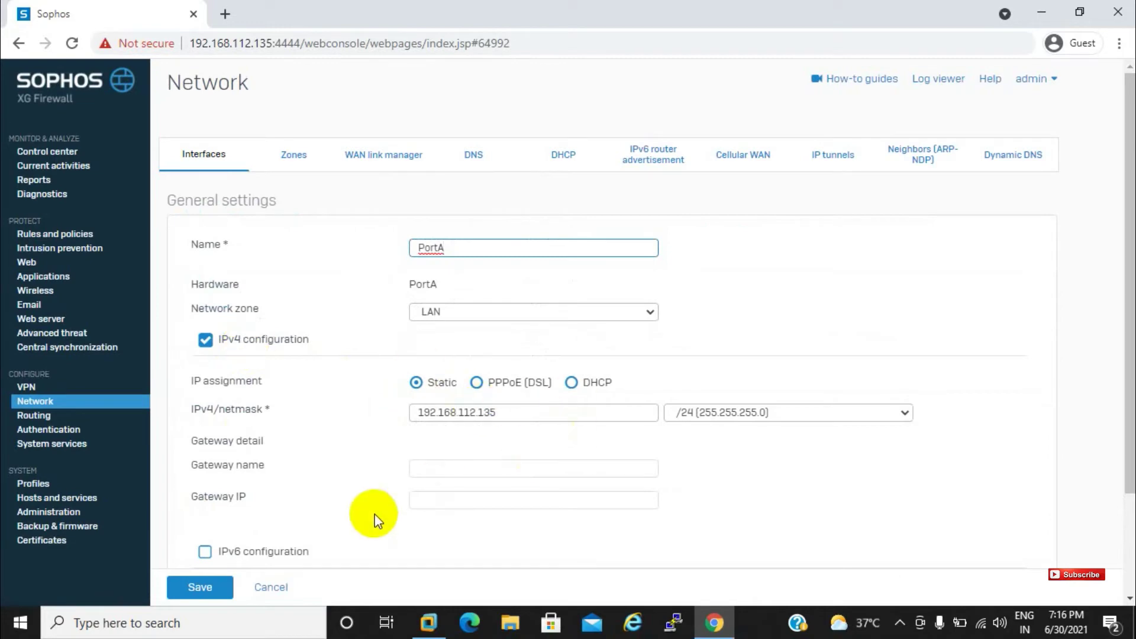
left_click(271, 586)
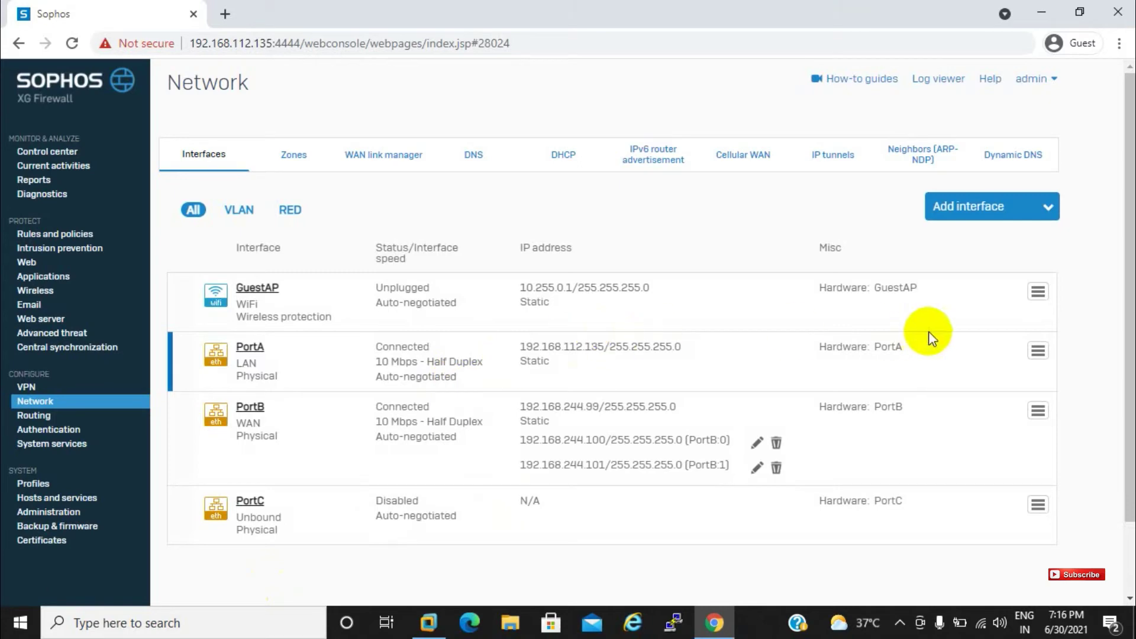
left_click(1037, 351)
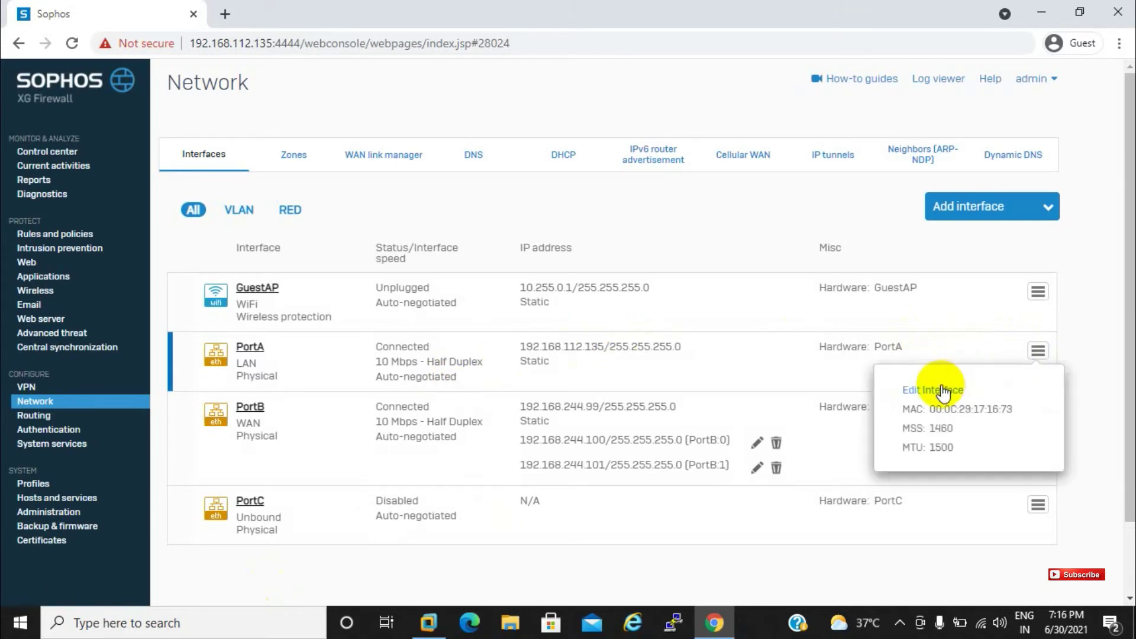
Expand PortA in the interface list and examine the IP address of the Sales VLAN beneath it.
left_click(669, 367)
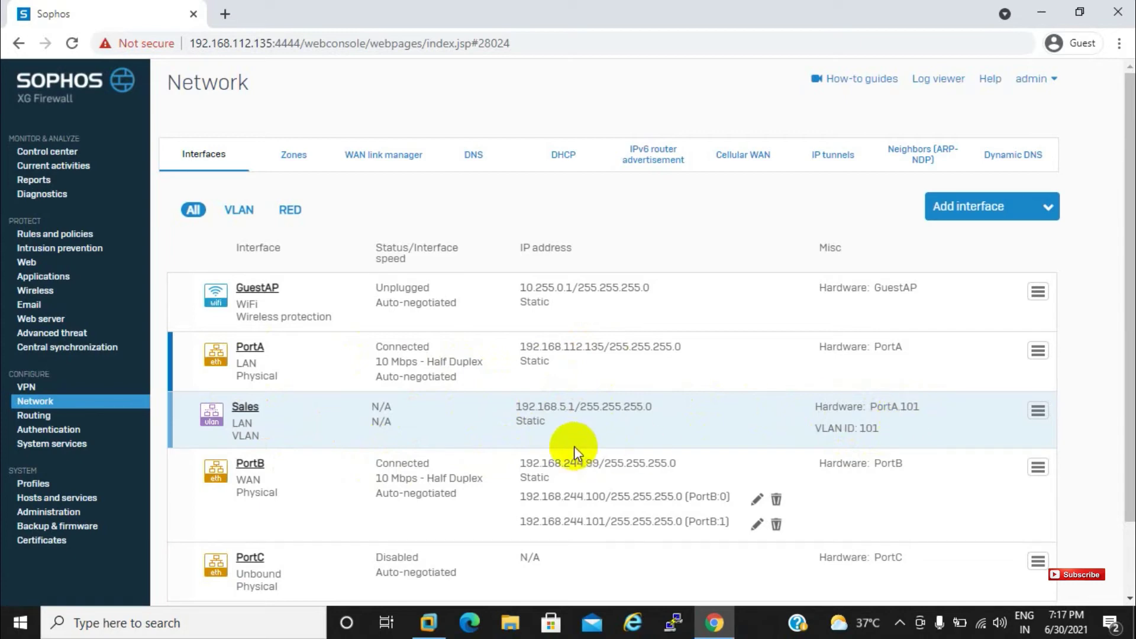
mouse_move(513, 409)
left_mouse_down()
mouse_move(561, 408)
mouse_move(510, 404)
left_mouse_up()
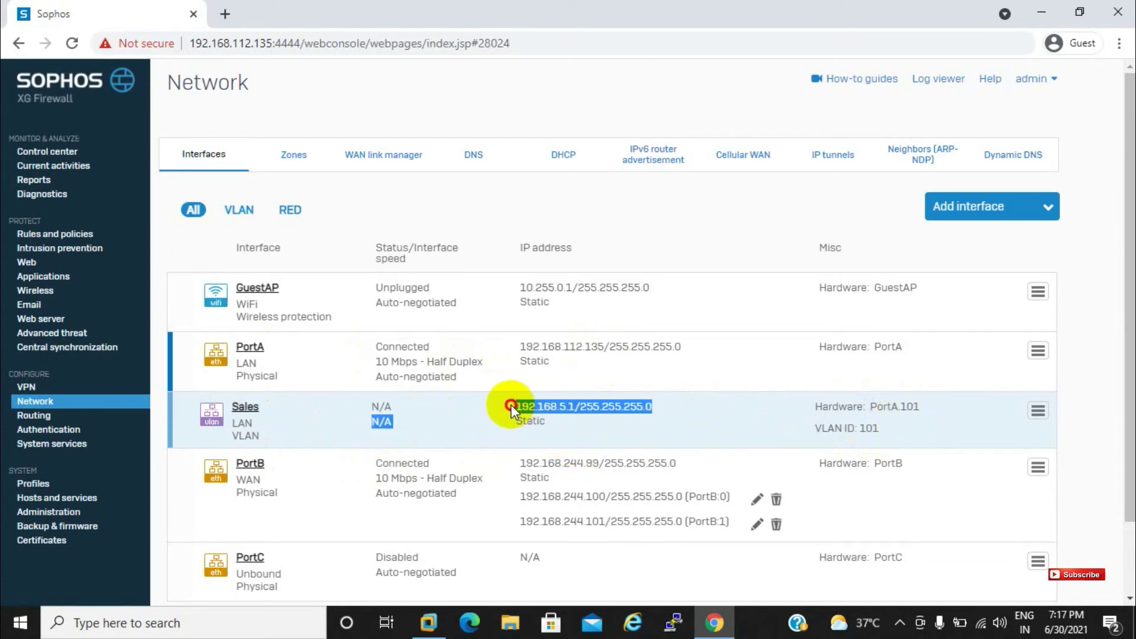
left_click(555, 408)
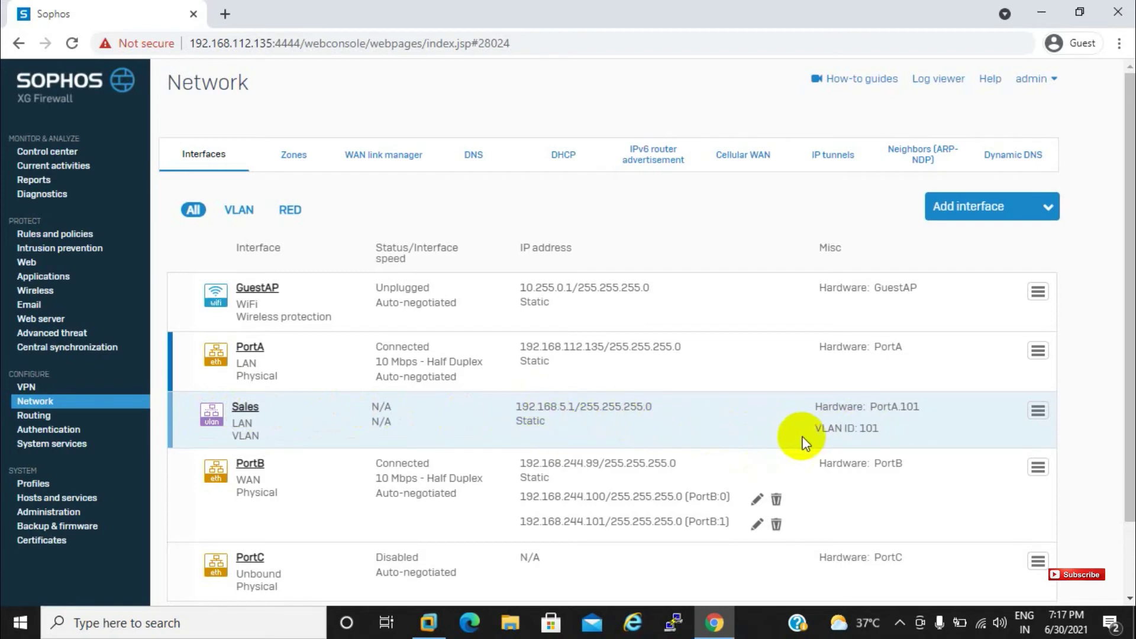
left_click_drag(516, 406, 652, 409)
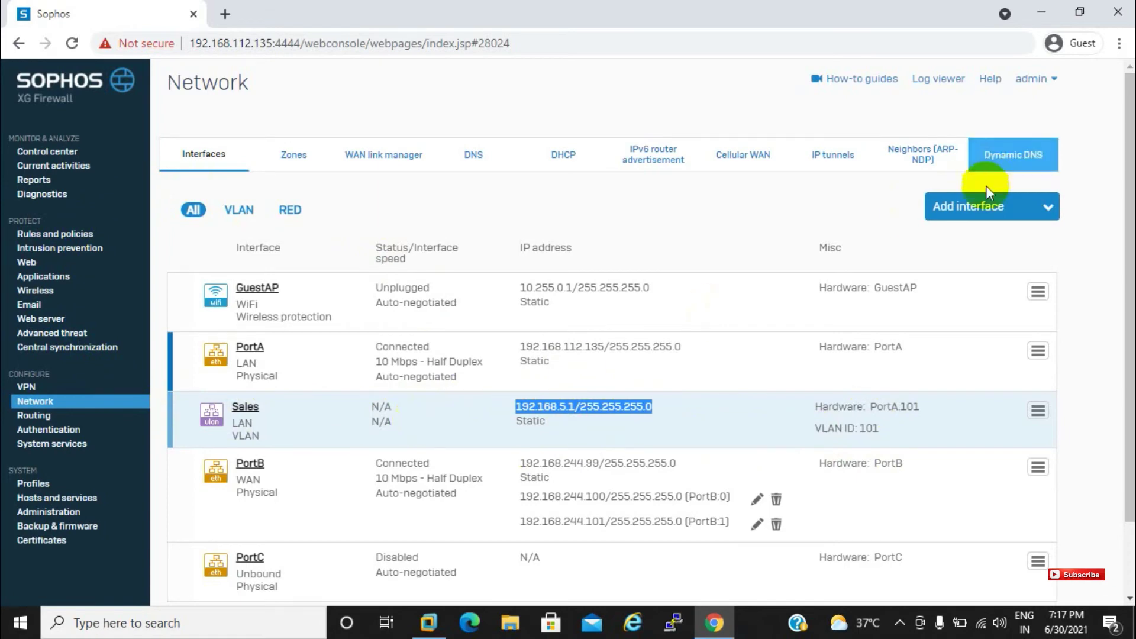
Start another VLAN interface on PortA named HR, with the WiFi zone and VLAN ID 100.
left_click(967, 213)
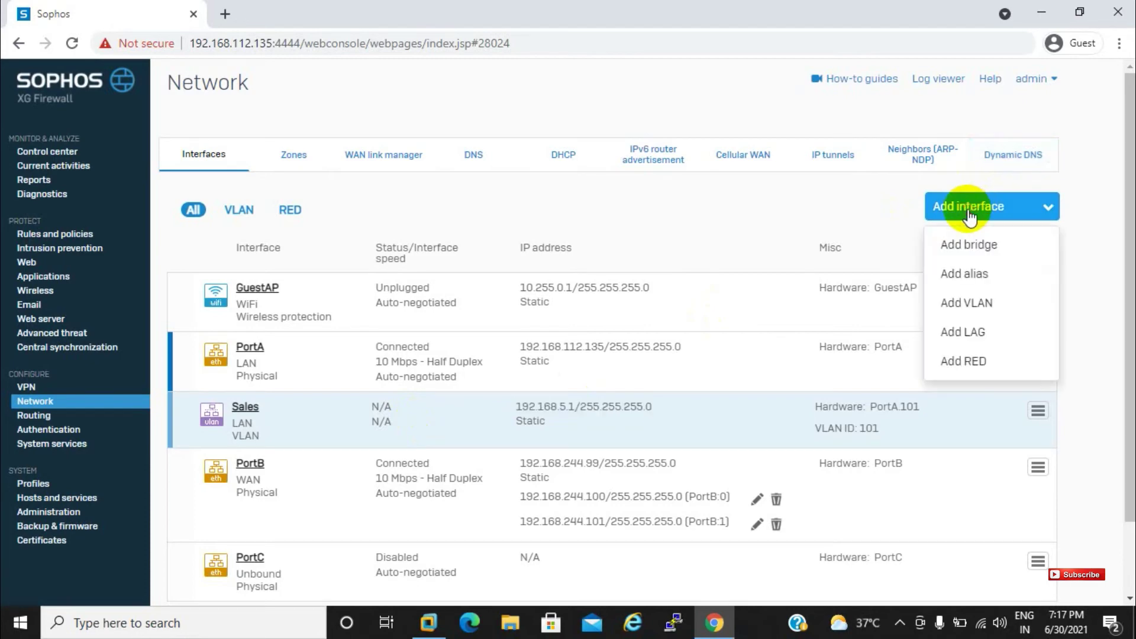
left_click(950, 303)
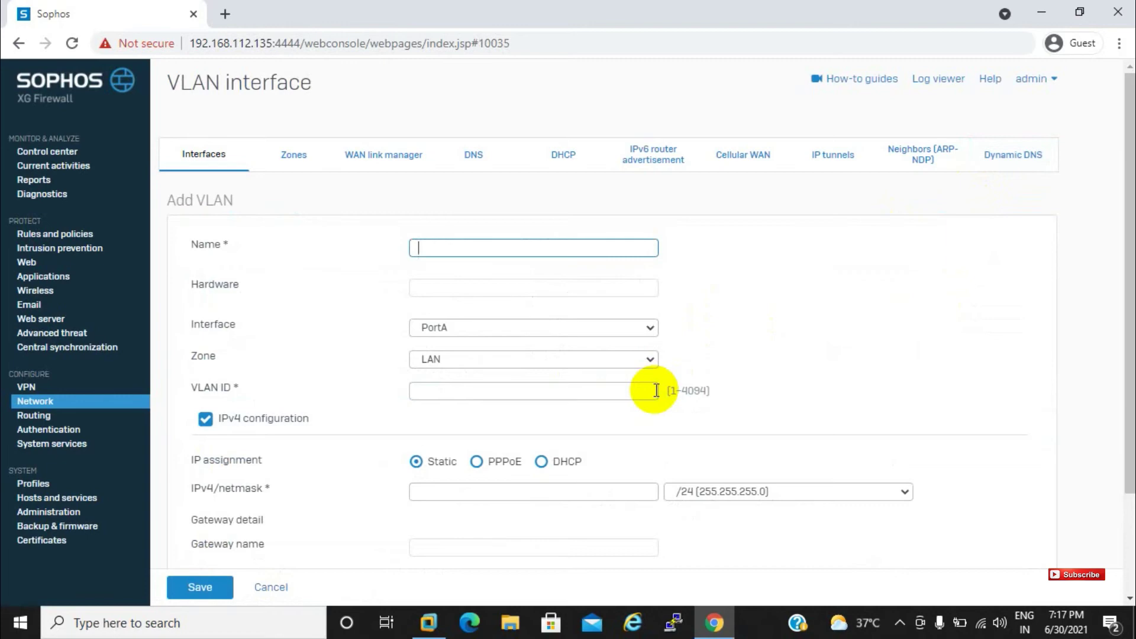
type("HR")
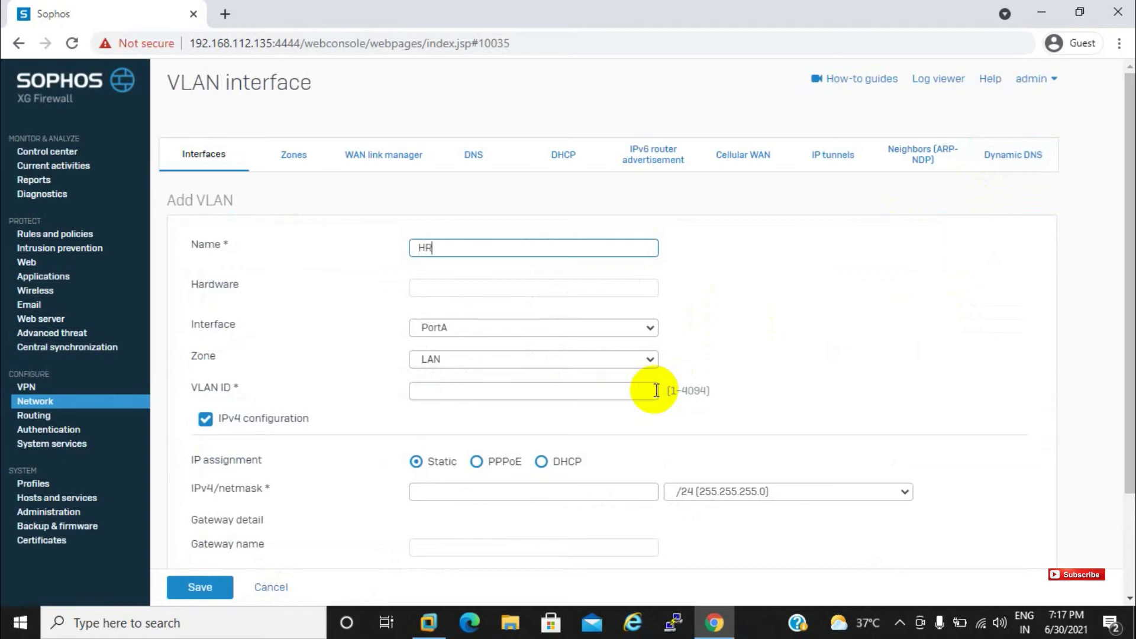
left_click(520, 362)
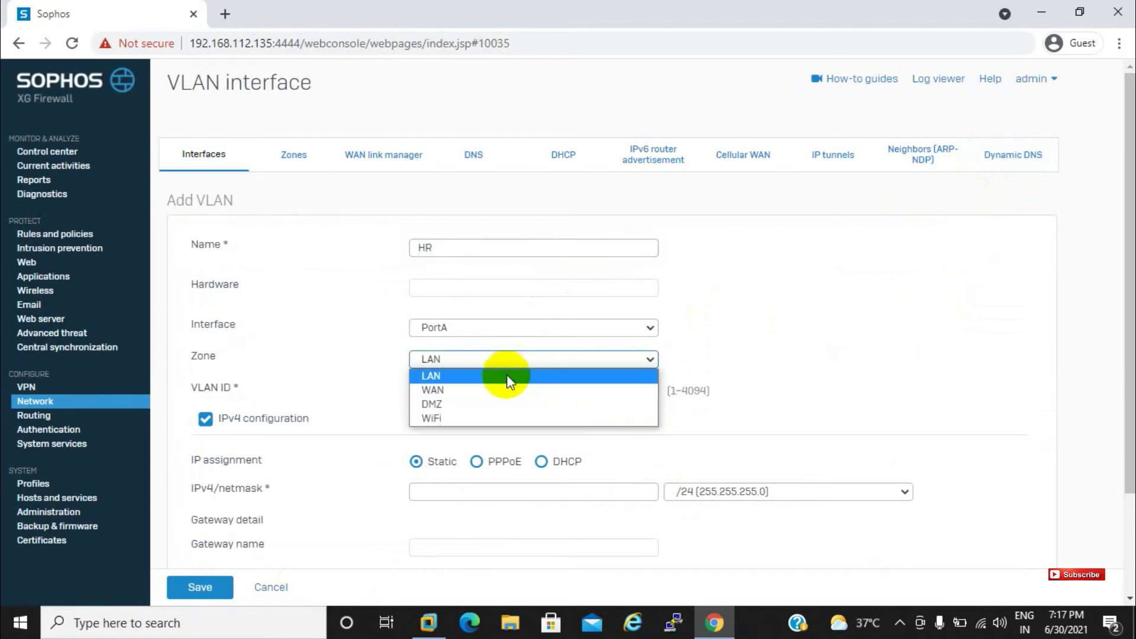
left_click(446, 417)
left_click(466, 384)
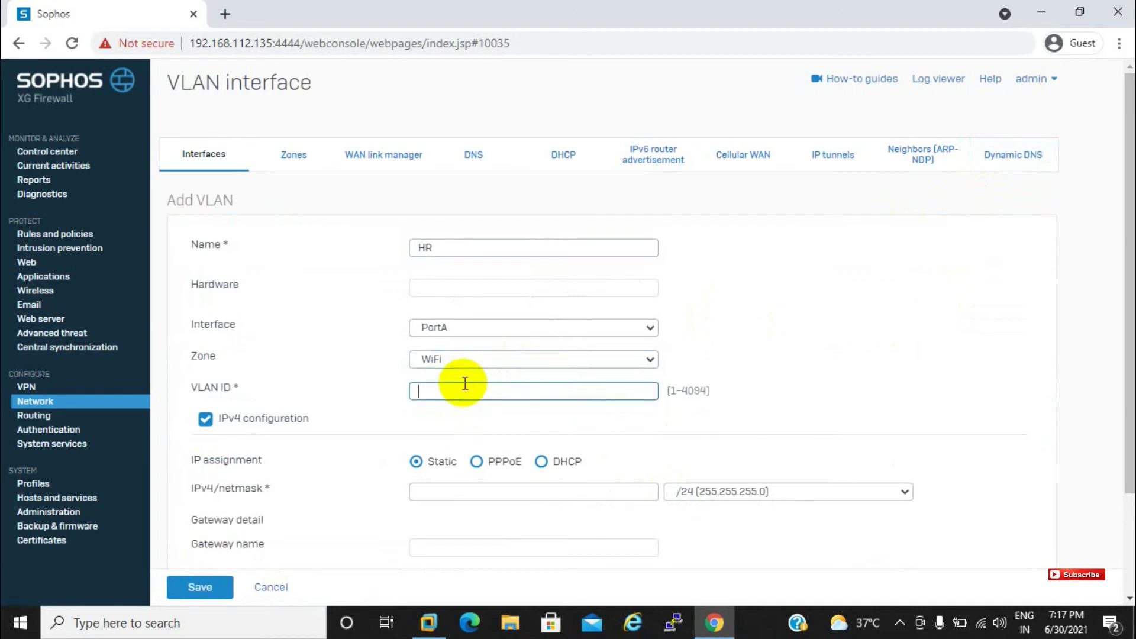
type("100")
Give the HR VLAN the static IPv4 address 192.168.0.1 and save the interface.
left_click(428, 492)
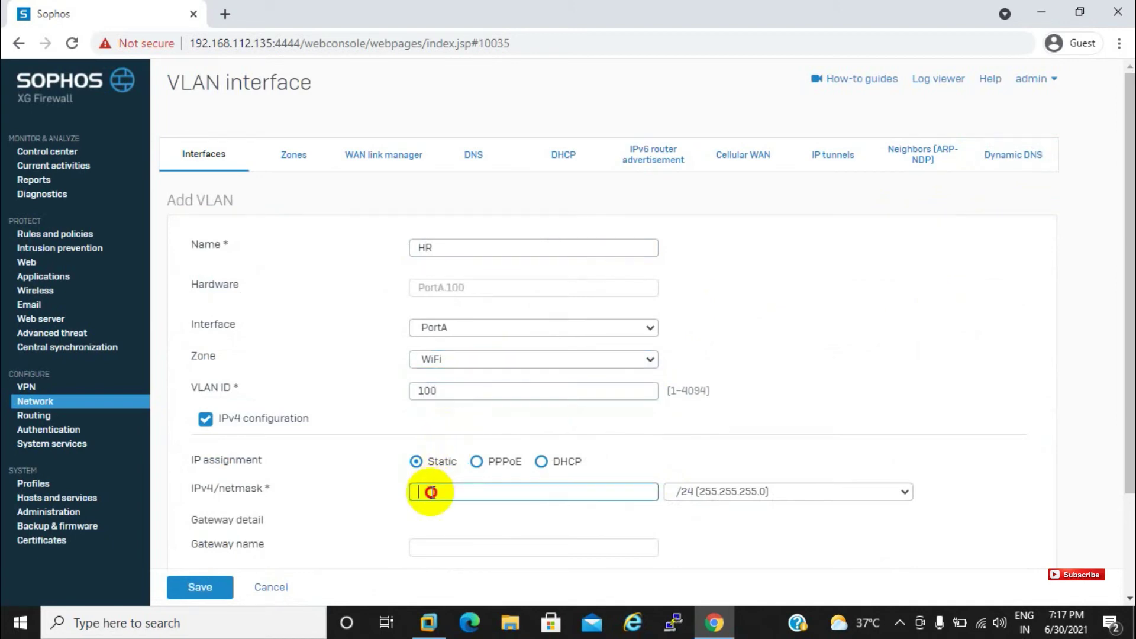
type("192.168.0.1")
left_click(198, 587)
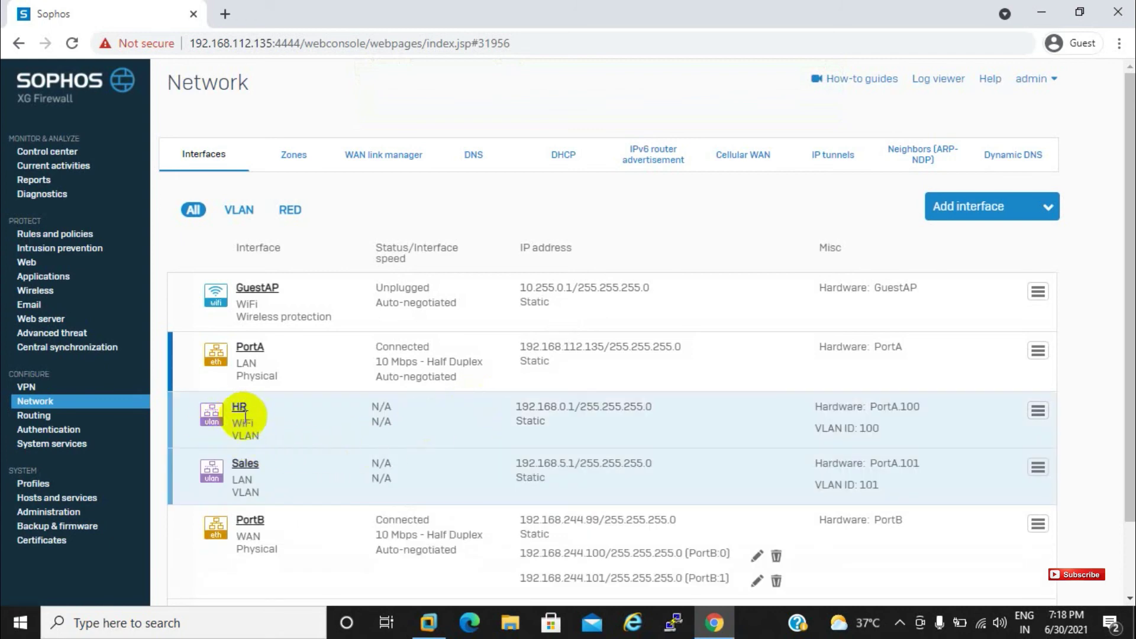
Examine the HR VLAN's ID and IP address in the interface list.
triple_click(874, 428)
left_click(510, 406)
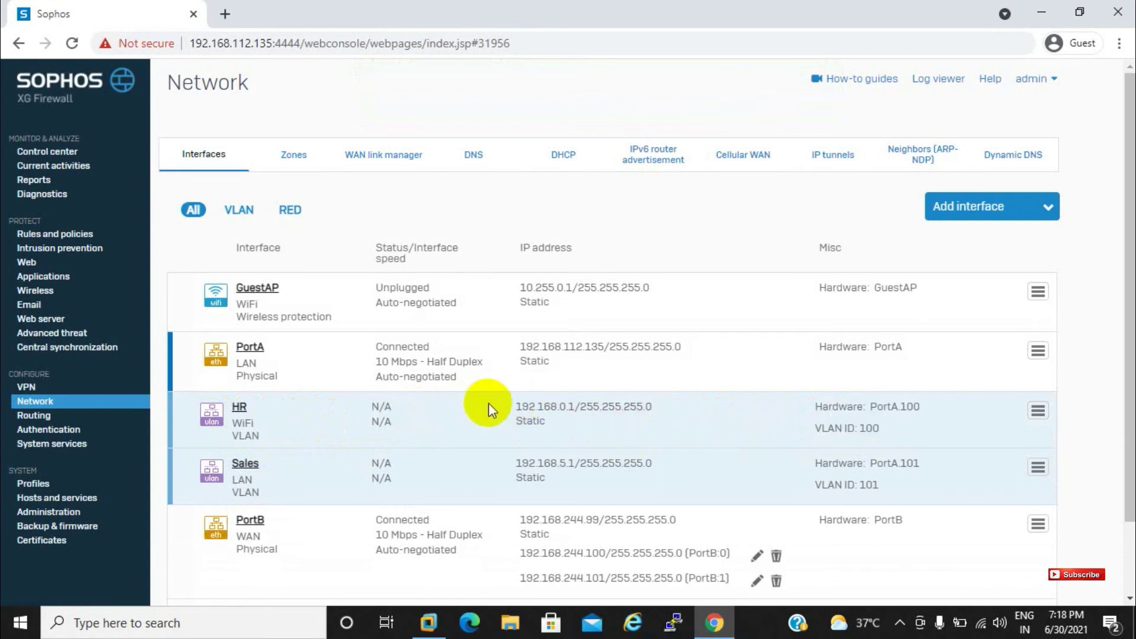
left_click_drag(523, 406, 585, 420)
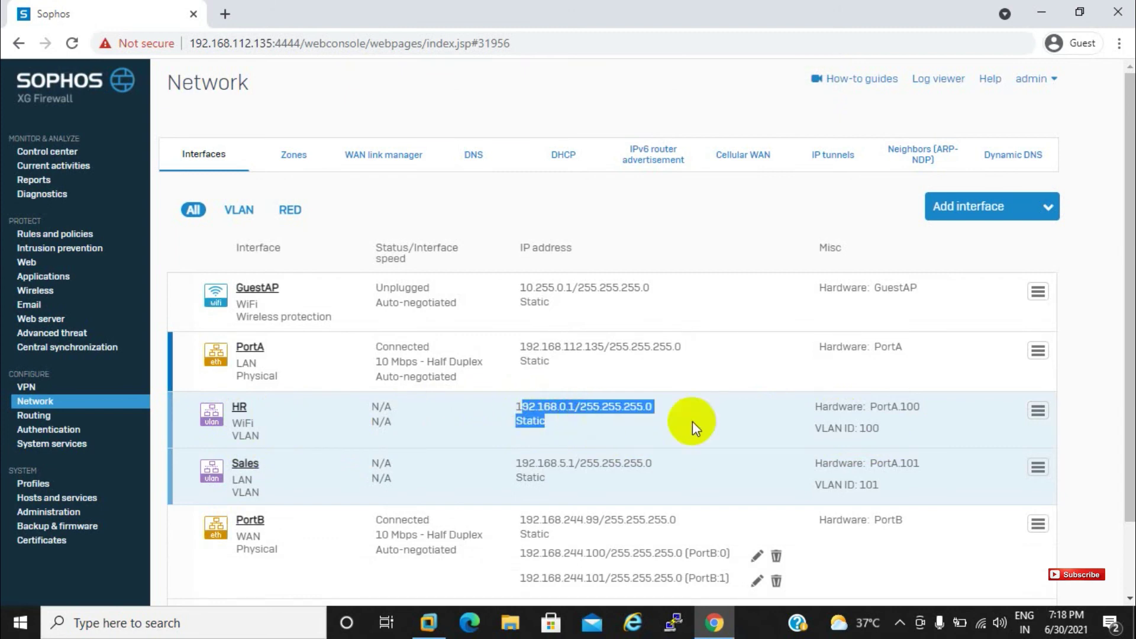
left_click(582, 408)
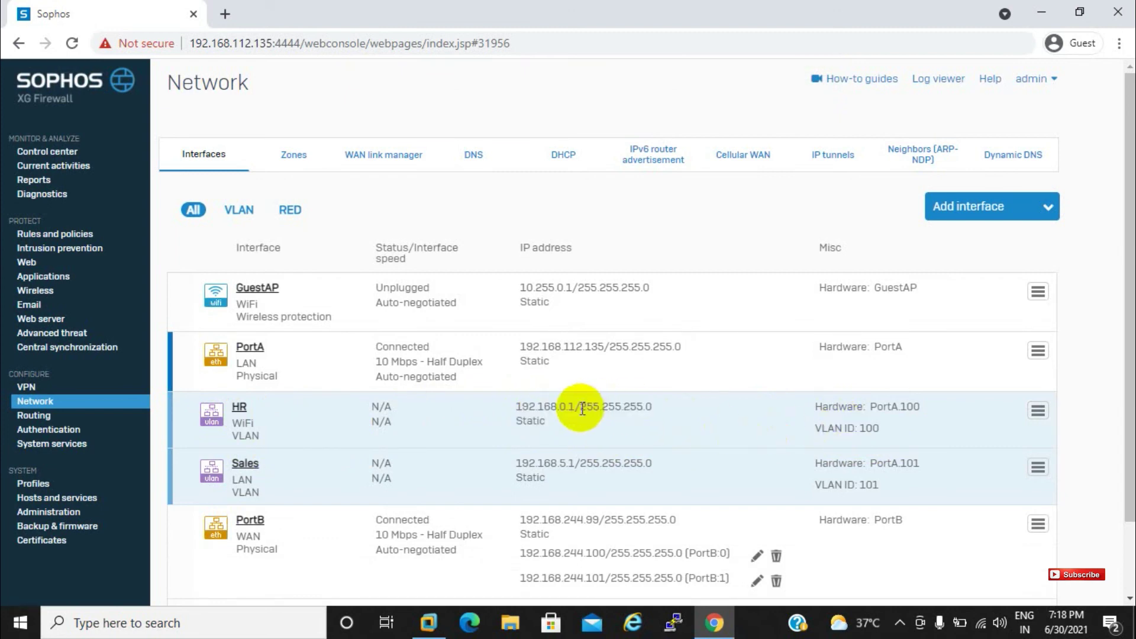